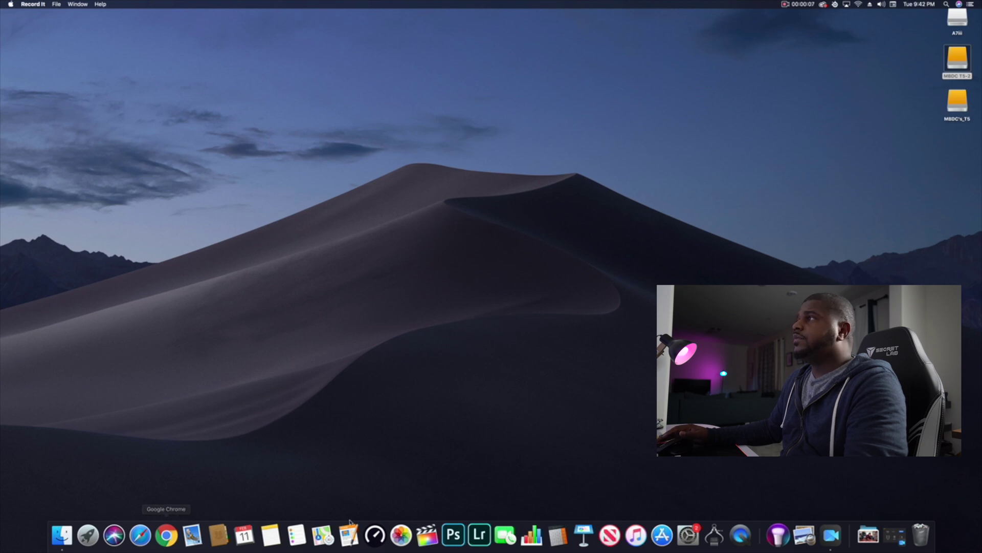
# Open Final Cut Pro and create a new library named "Aputure MC light" in the NEW MBDC folder
pyautogui.click(421, 537)
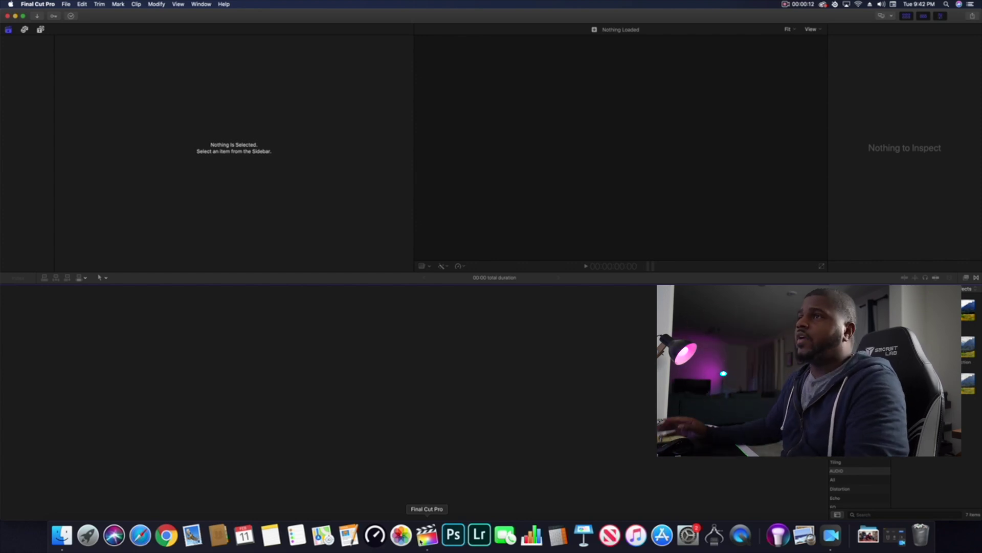
pyautogui.click(314, 194)
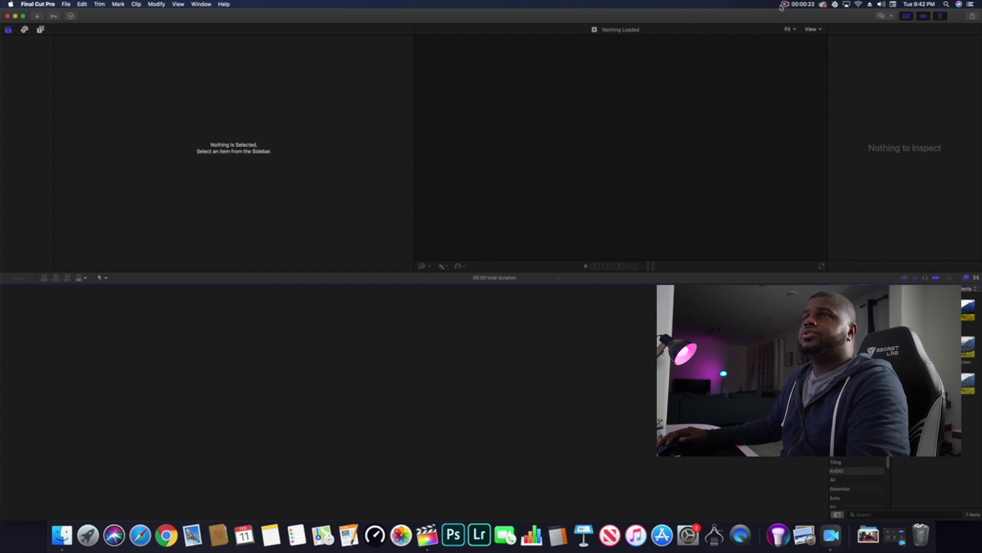
pyautogui.click(65, 5)
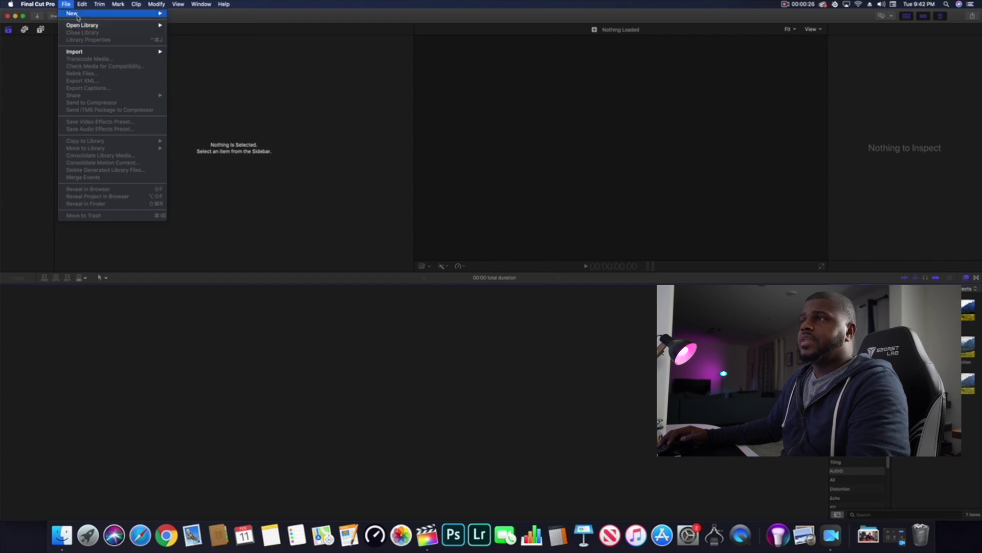
pyautogui.moveTo(76, 14)
pyautogui.click(206, 35)
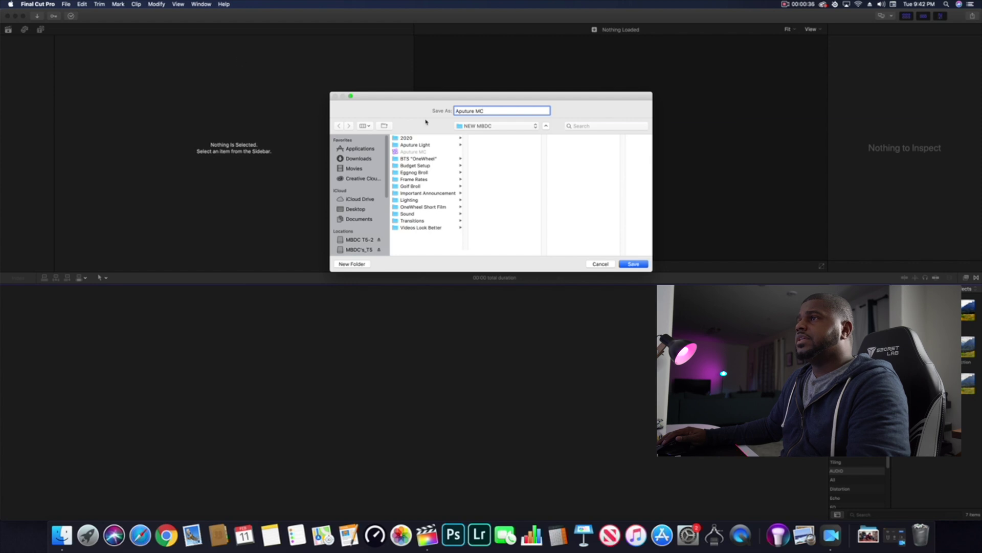
pyautogui.click(632, 264)
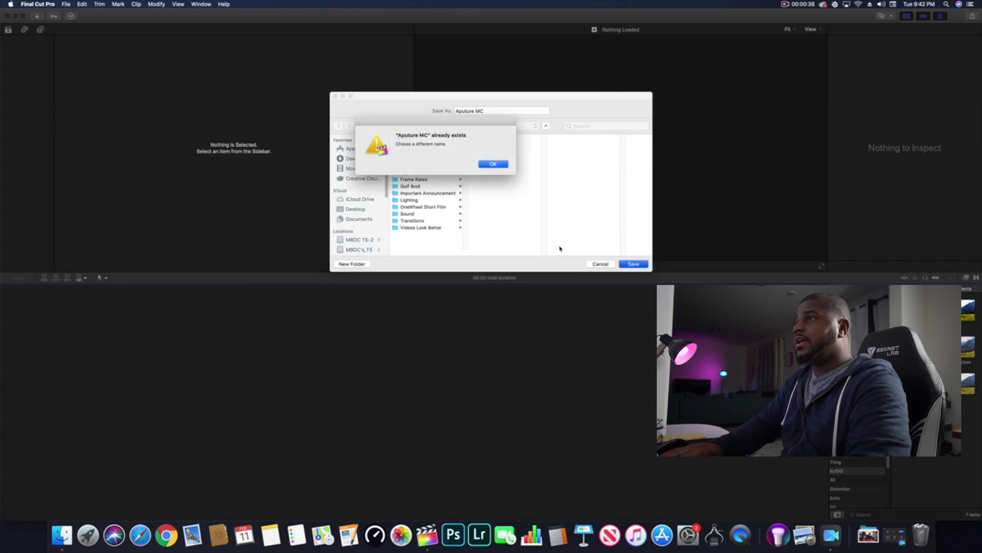
pyautogui.click(499, 164)
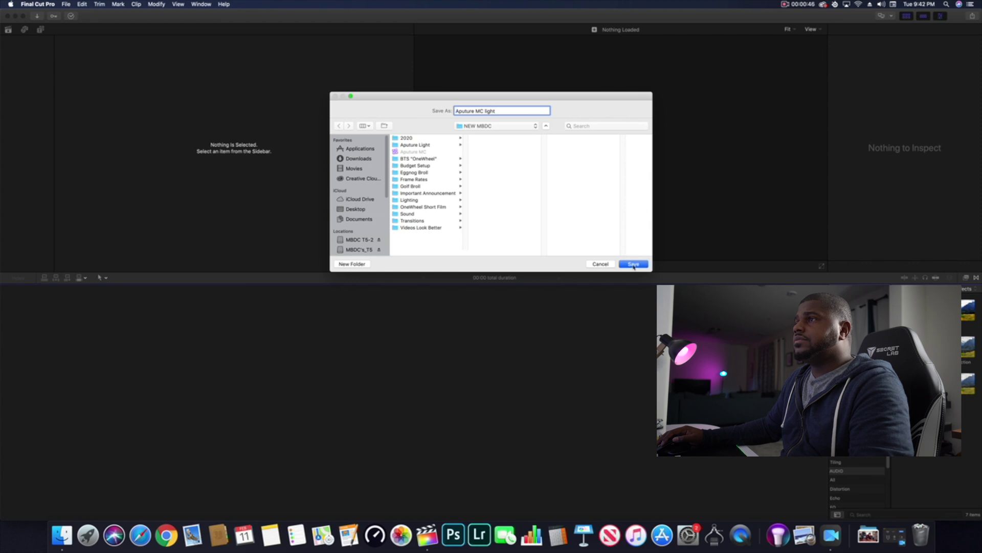
pyautogui.press('Return')
# Import the Aputure Light folder from the MBDC T5-2 drive into event 2-11-20, leaving files in place, and browse the clips
pyautogui.click(234, 148)
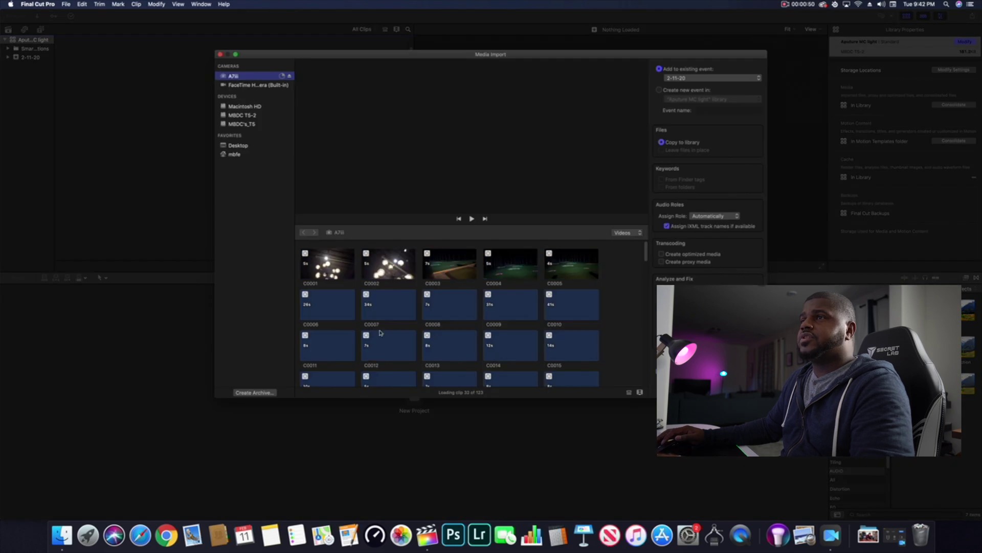
pyautogui.click(241, 116)
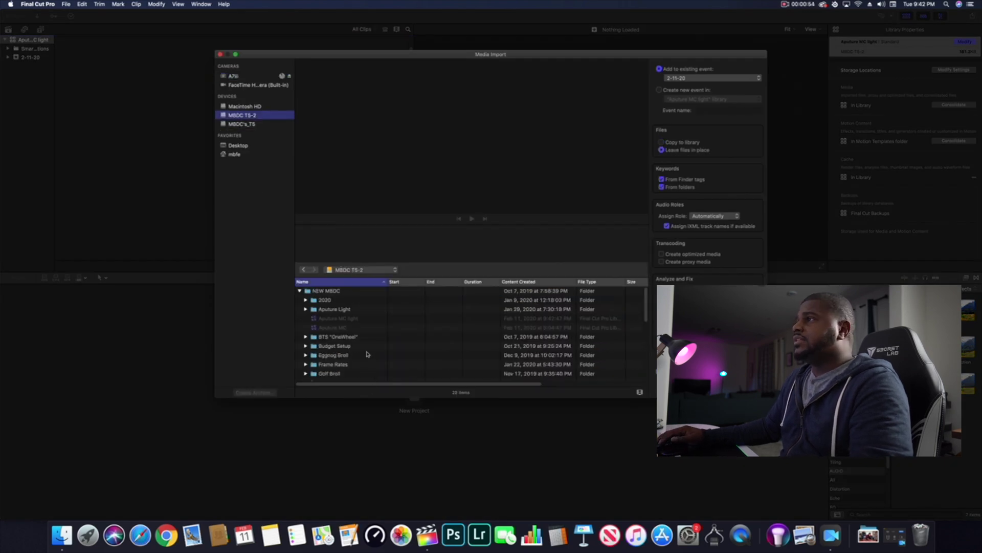
pyautogui.click(352, 311)
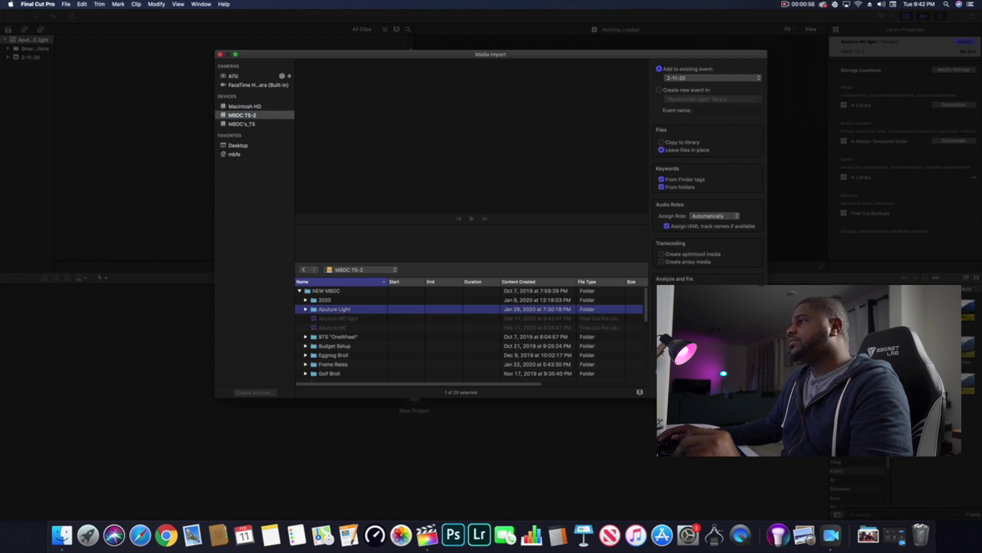
pyautogui.press('Return')
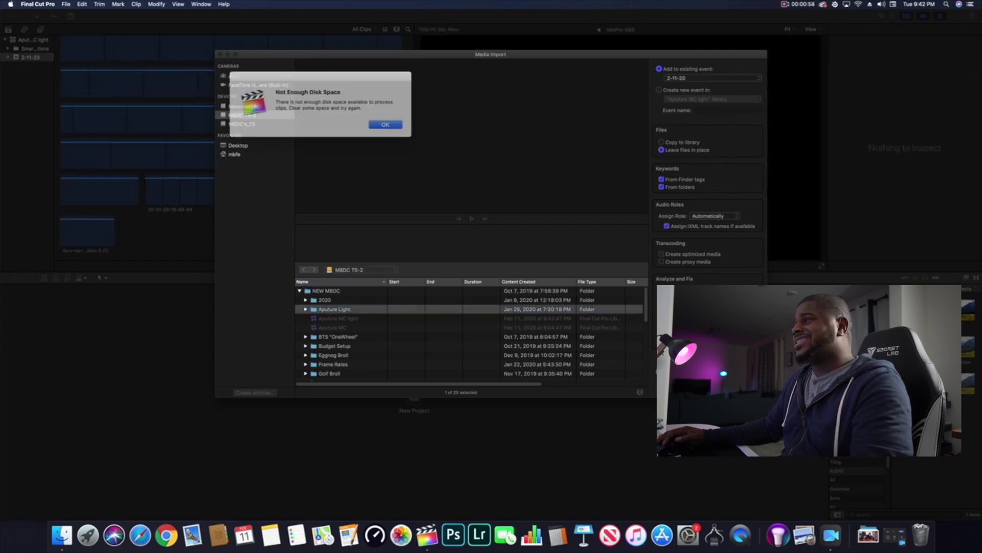
pyautogui.click(379, 122)
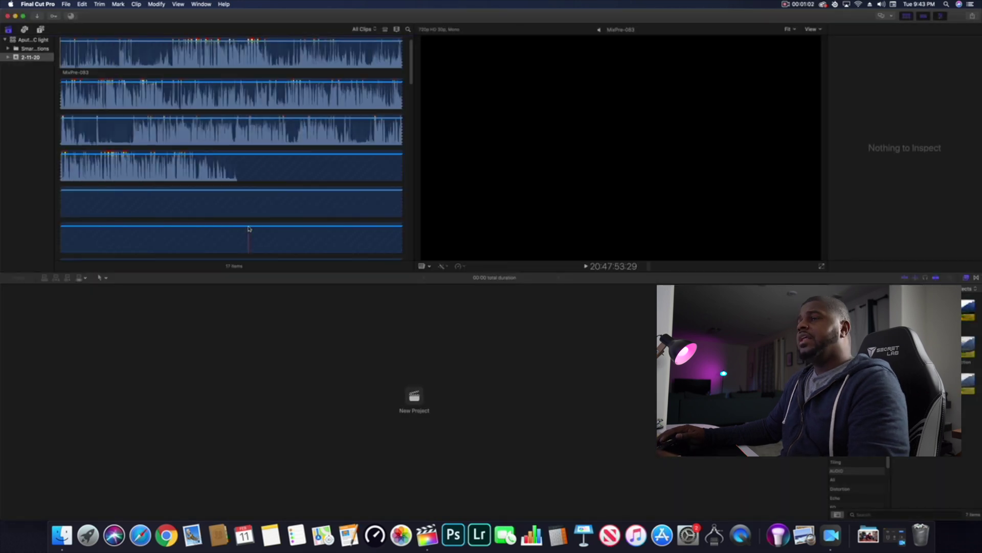
pyautogui.scroll(-5, 249, 229)
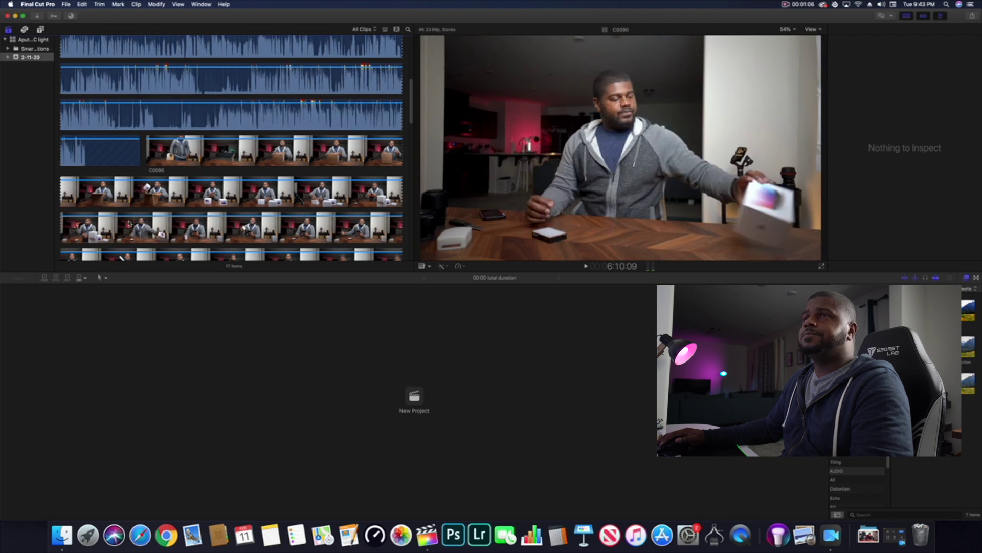
pyautogui.scroll(-6, 183, 222)
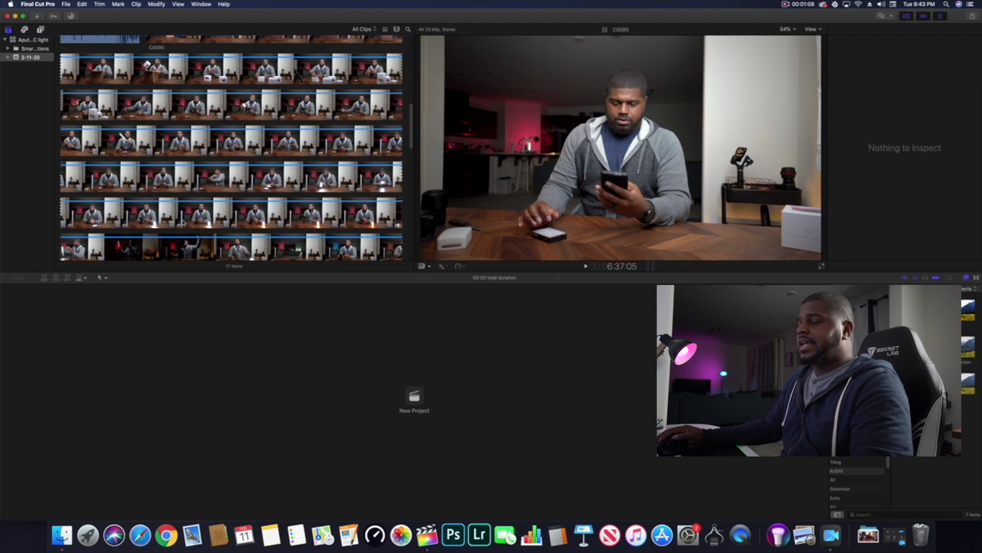
pyautogui.scroll(2, 183, 222)
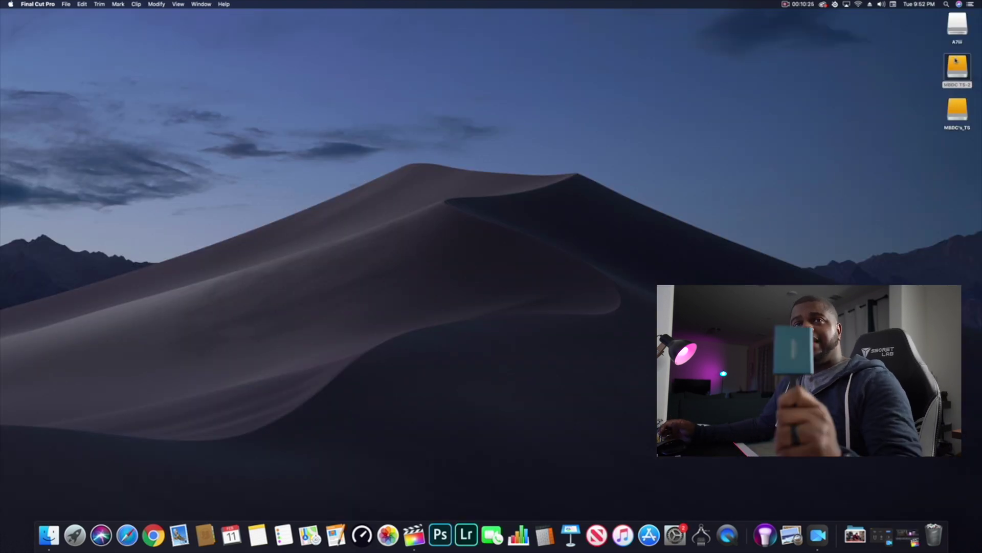
# Inspect the files in the Aputure Light folder, inside NEW MBDC on the MBDC T5-2 drive, in Finder
pyautogui.doubleClick(956, 60)
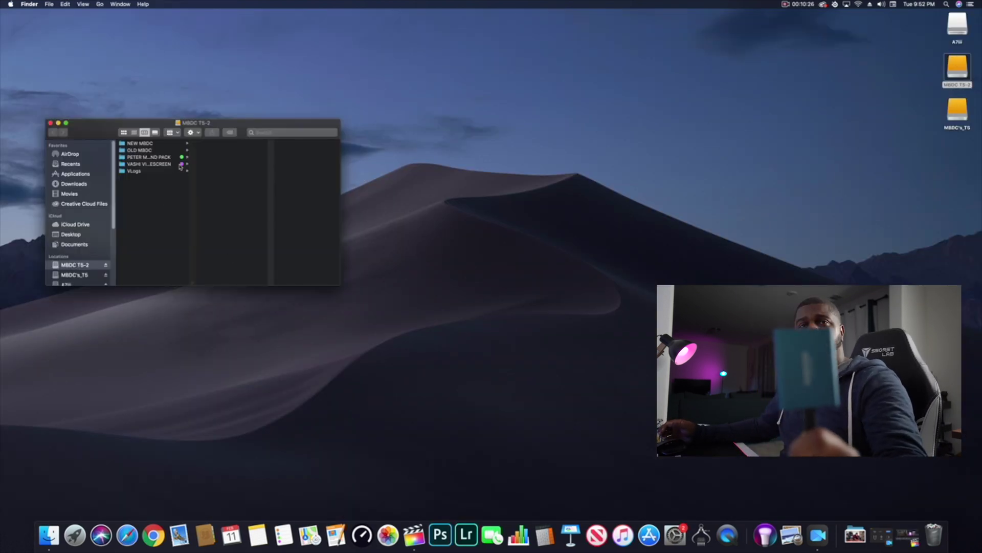
pyautogui.click(152, 143)
pyautogui.click(221, 152)
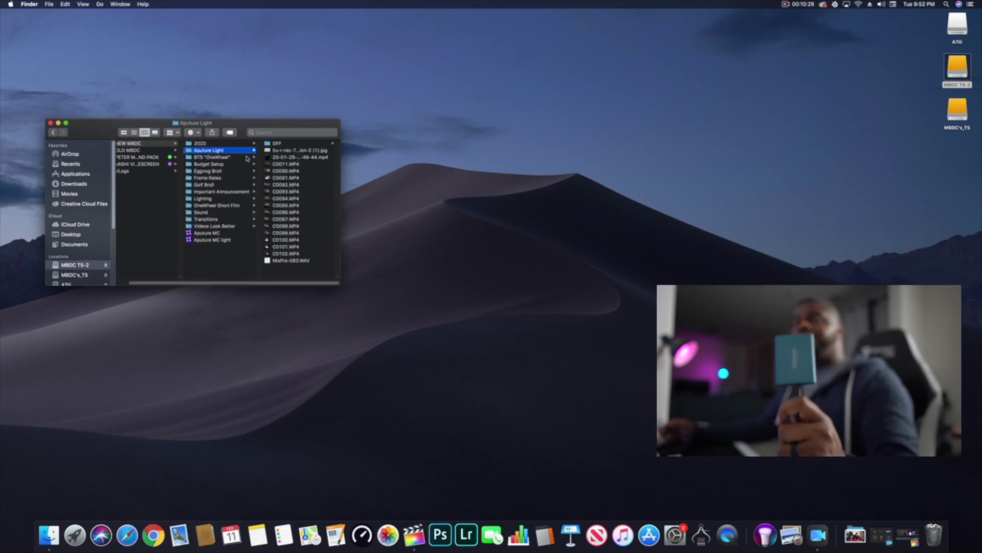
pyautogui.moveTo(296, 264); pyautogui.dragTo(295, 148)
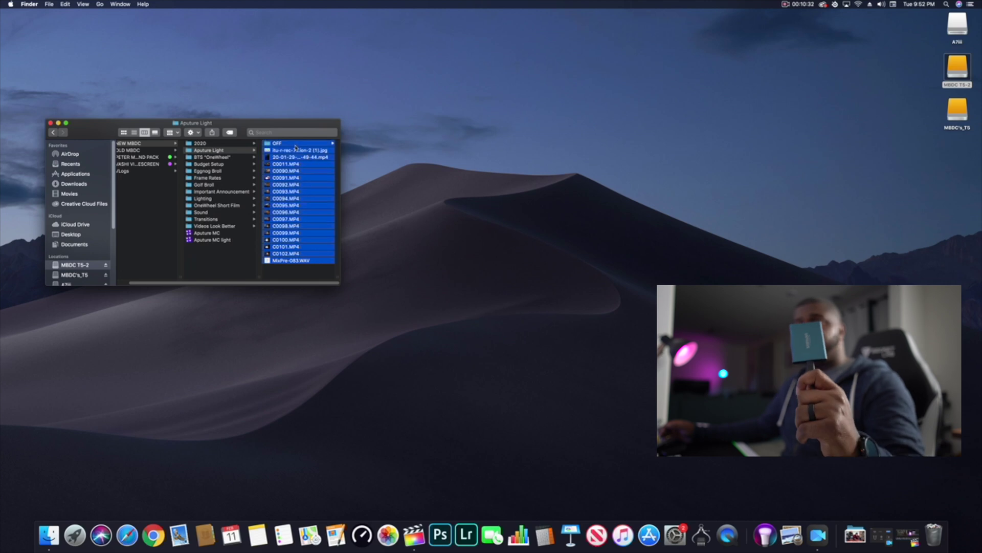
pyautogui.click(210, 151)
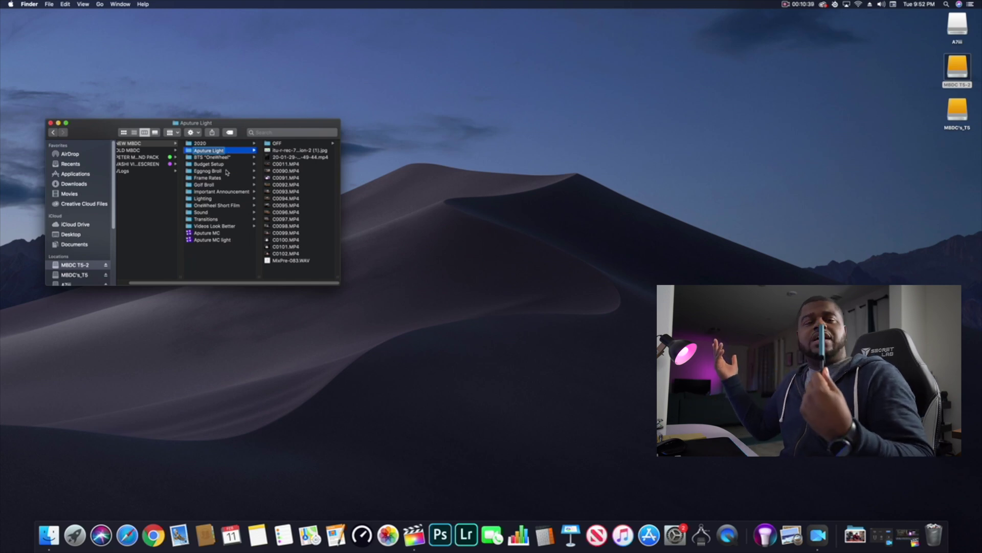
pyautogui.click(51, 124)
pyautogui.moveTo(868, 200); pyautogui.dragTo(916, 126)
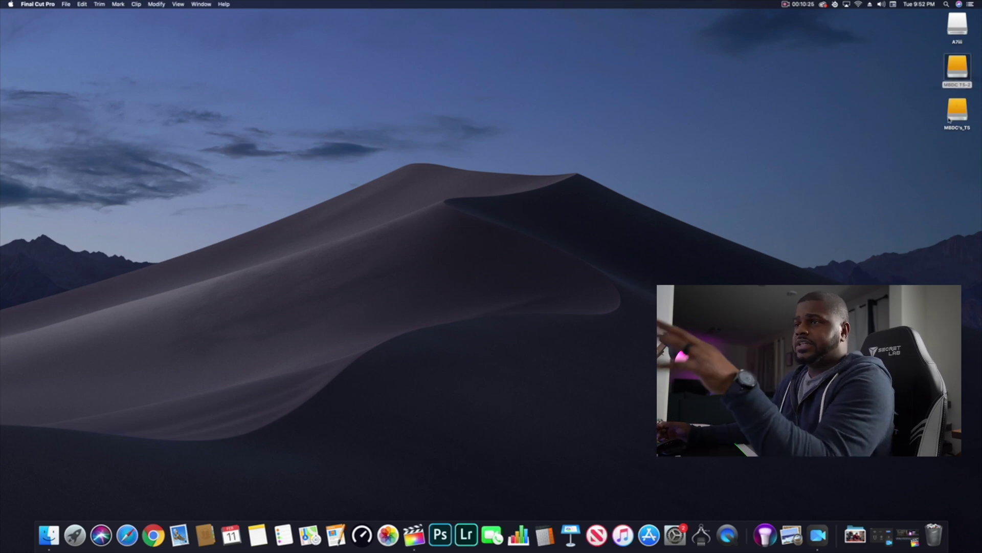
# Reopen the MBDC T5-2 drive, check the full set of Aputure Light media files, and close the Finder window
pyautogui.doubleClick(956, 62)
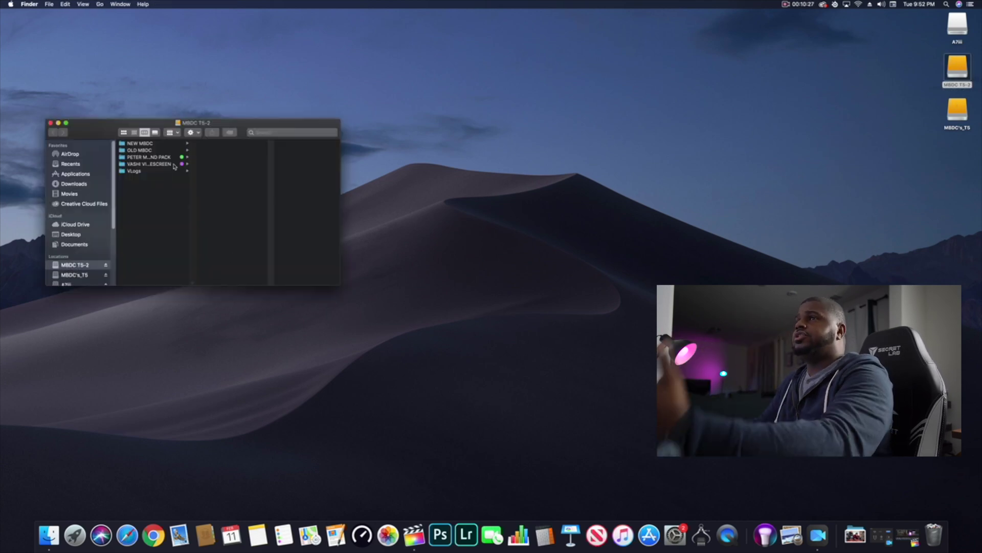
pyautogui.click(221, 151)
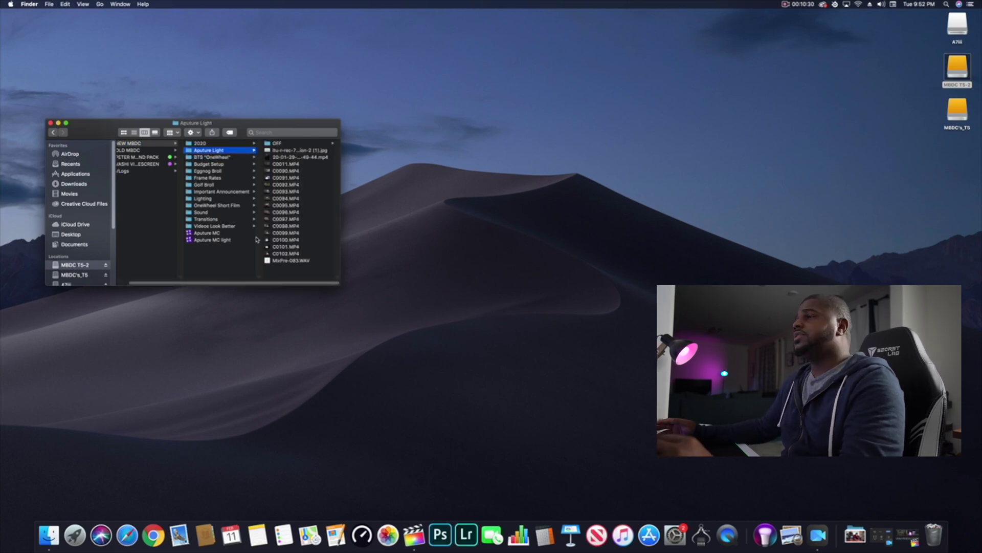
pyautogui.click(295, 148)
pyautogui.press('super+a')
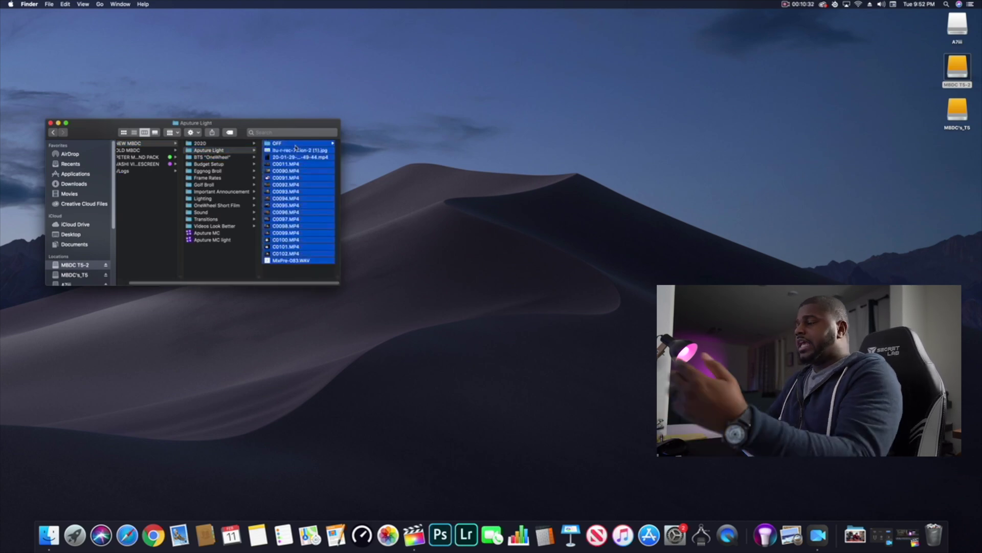
pyautogui.click(215, 150)
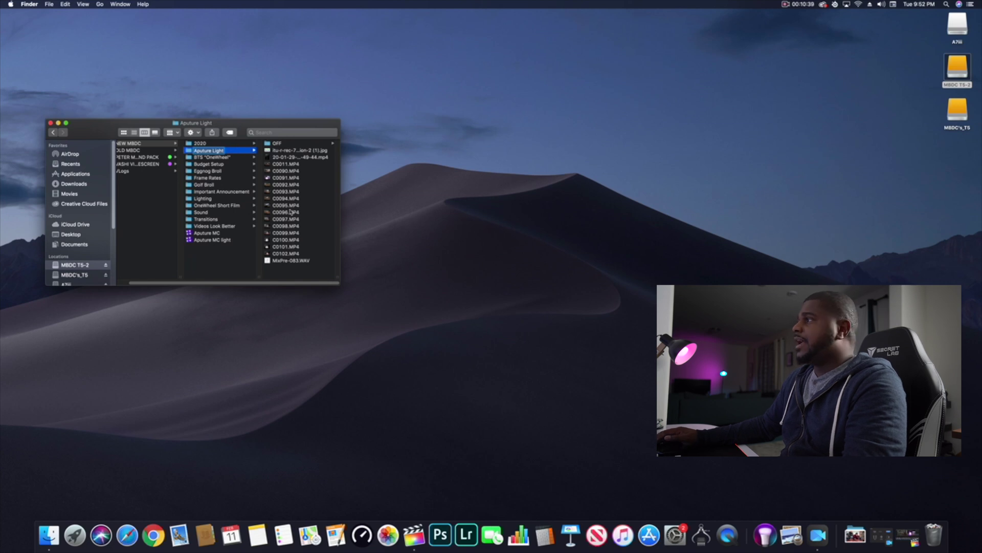
pyautogui.click(50, 123)
pyautogui.moveTo(868, 200); pyautogui.dragTo(915, 117)
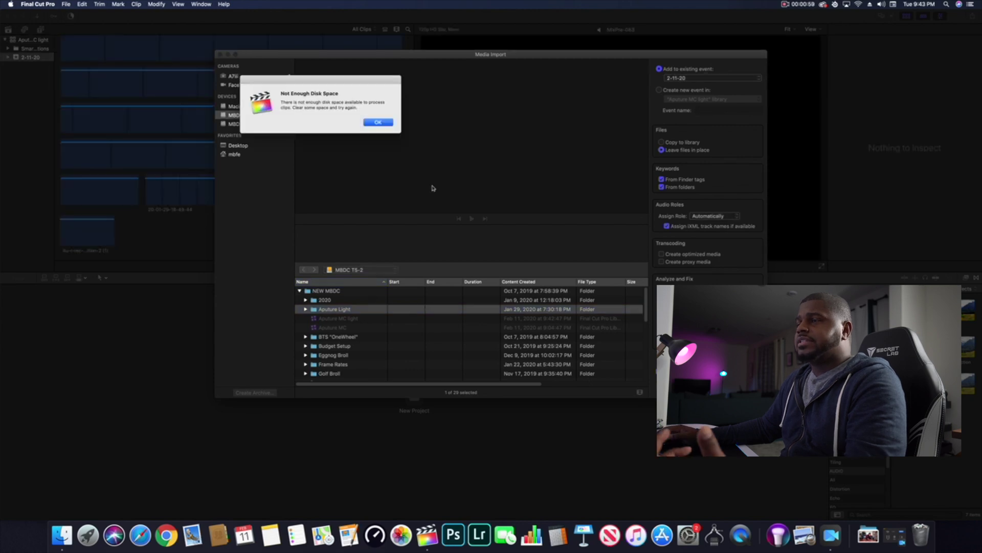
# Dismiss the import alert in Final Cut Pro and look through the audio and video clips in event 2-11-20
pyautogui.click(378, 121)
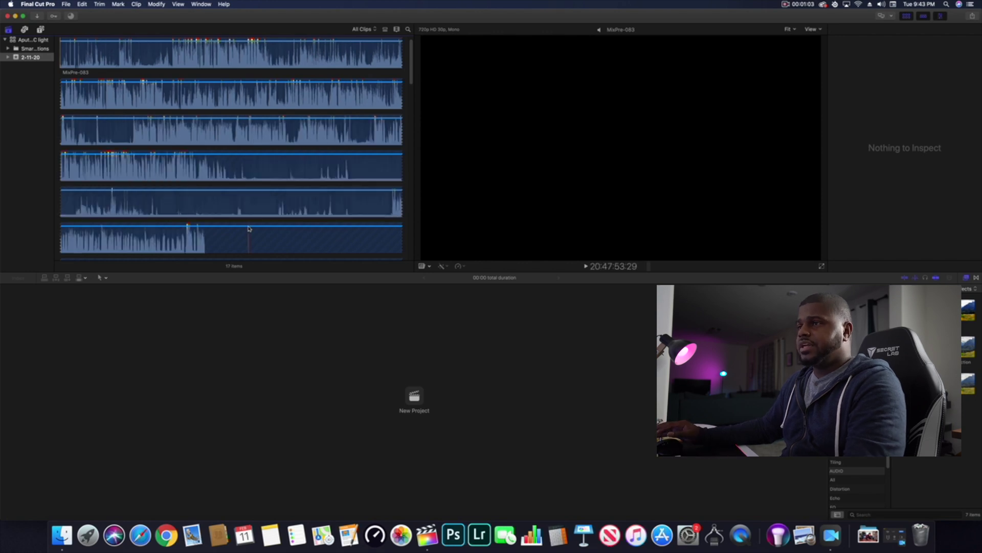
pyautogui.scroll(-5, 249, 229)
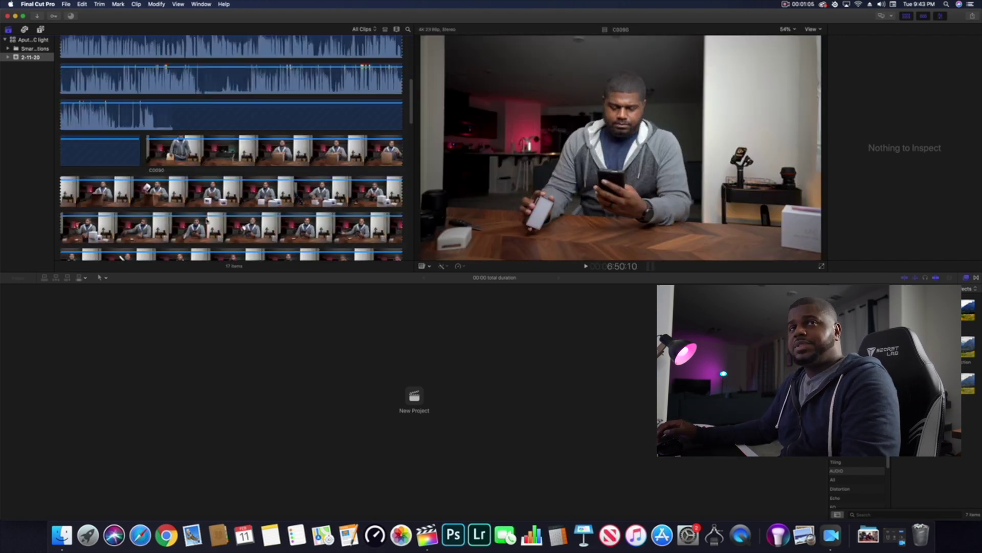
pyautogui.scroll(-10, 183, 222)
pyautogui.scroll(2, 183, 222)
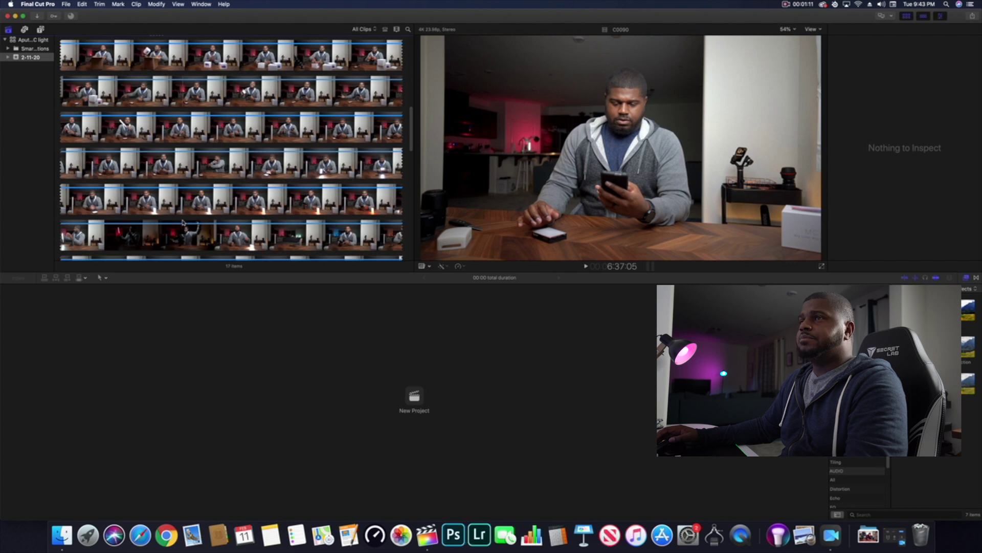
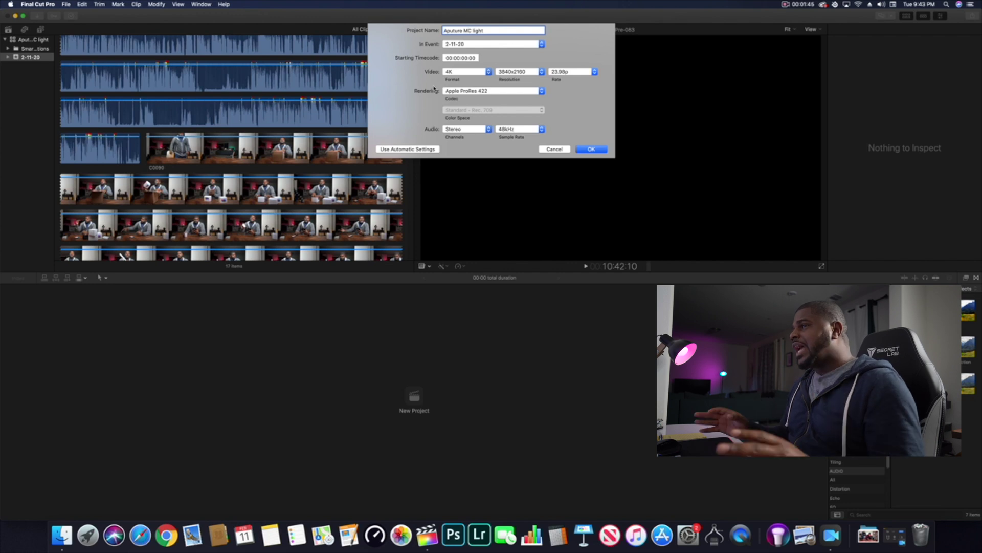
# Review the new project's custom options for video format, frame rate and rendering codec
pyautogui.click(460, 71)
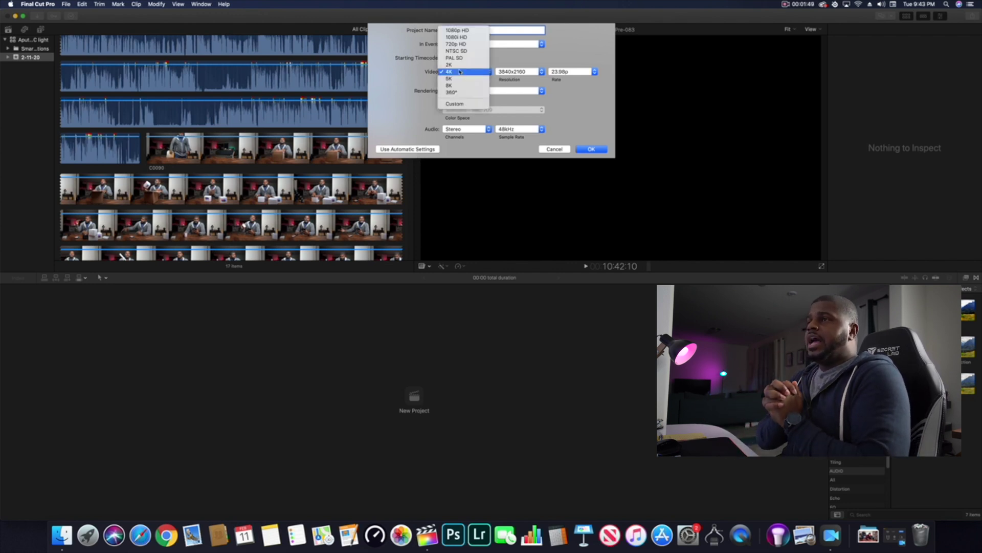
pyautogui.click(451, 73)
pyautogui.click(488, 72)
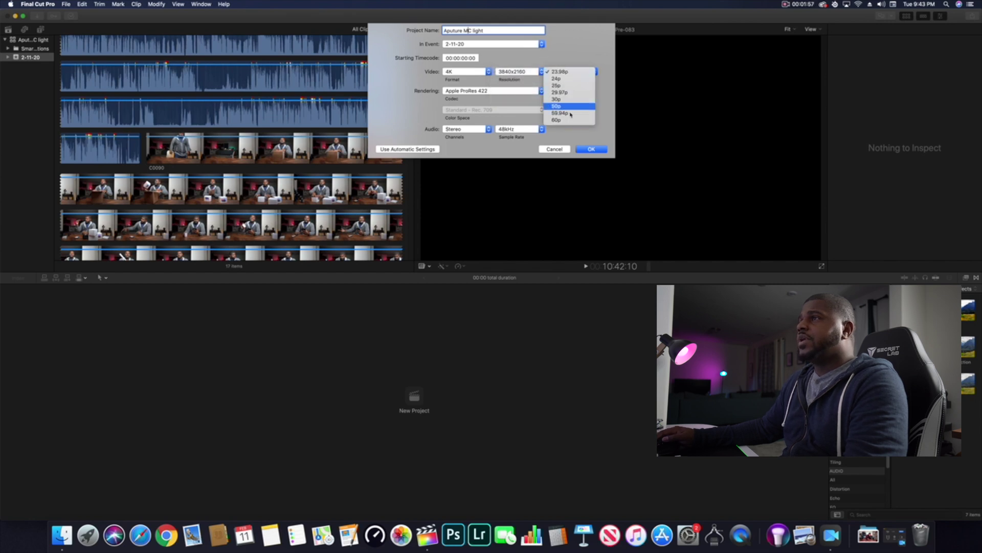
pyautogui.click(474, 95)
pyautogui.click(461, 93)
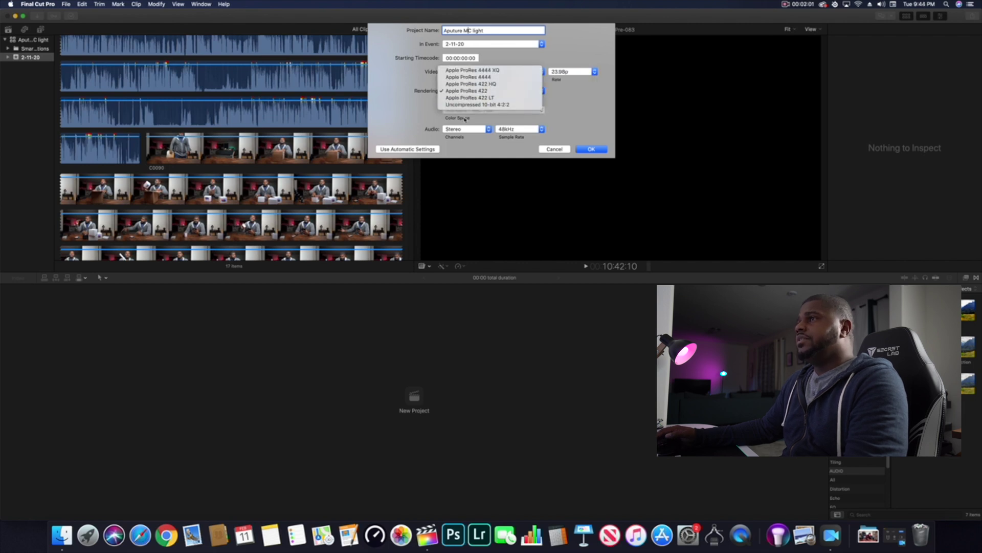
pyautogui.click(460, 91)
# Create the "Aputure MC light" project with automatic settings and hide the Effects browser
pyautogui.click(421, 149)
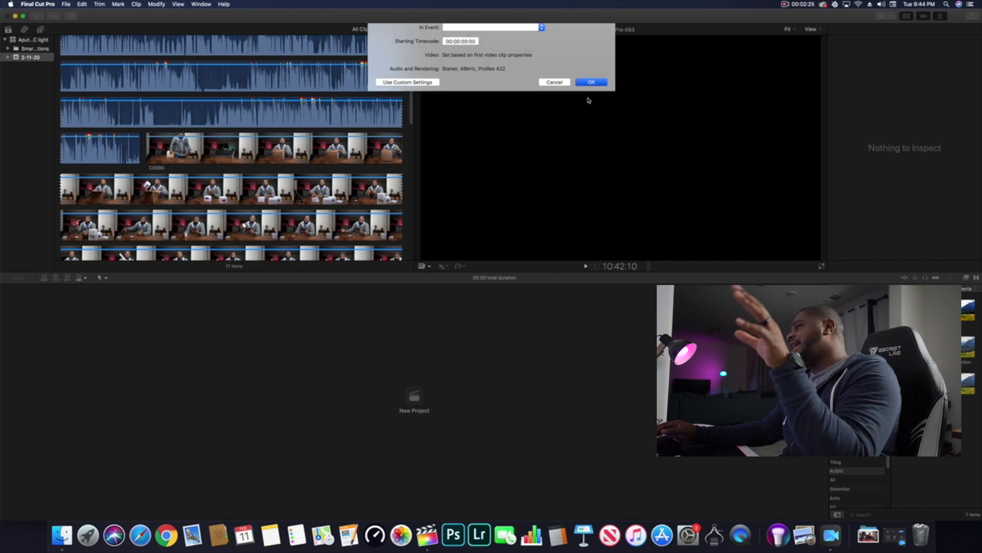
pyautogui.click(591, 99)
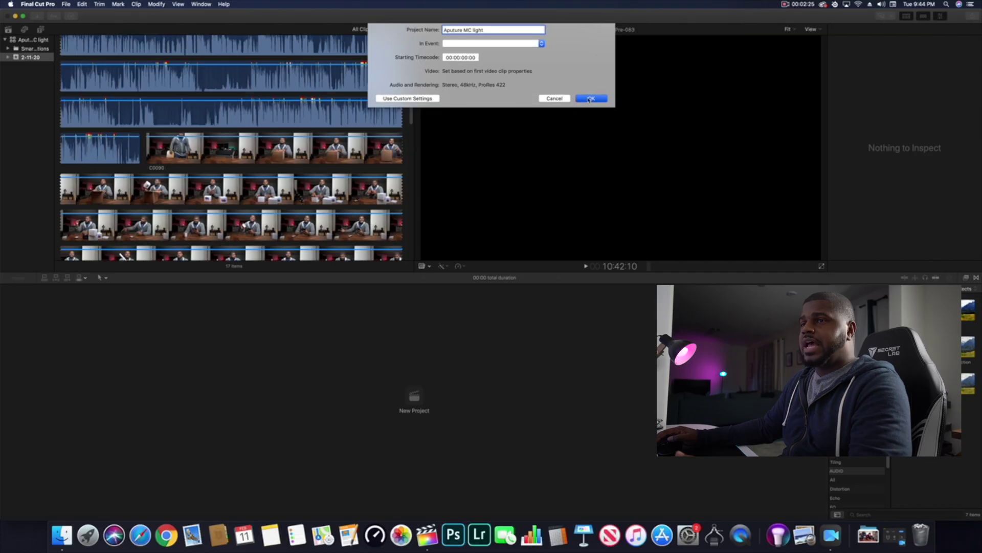
pyautogui.press('Return')
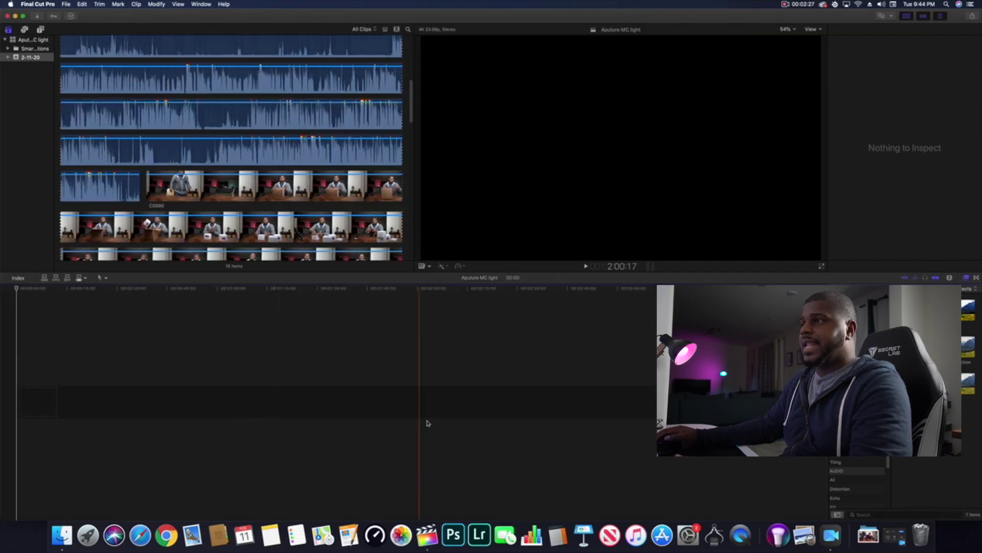
pyautogui.click(966, 278)
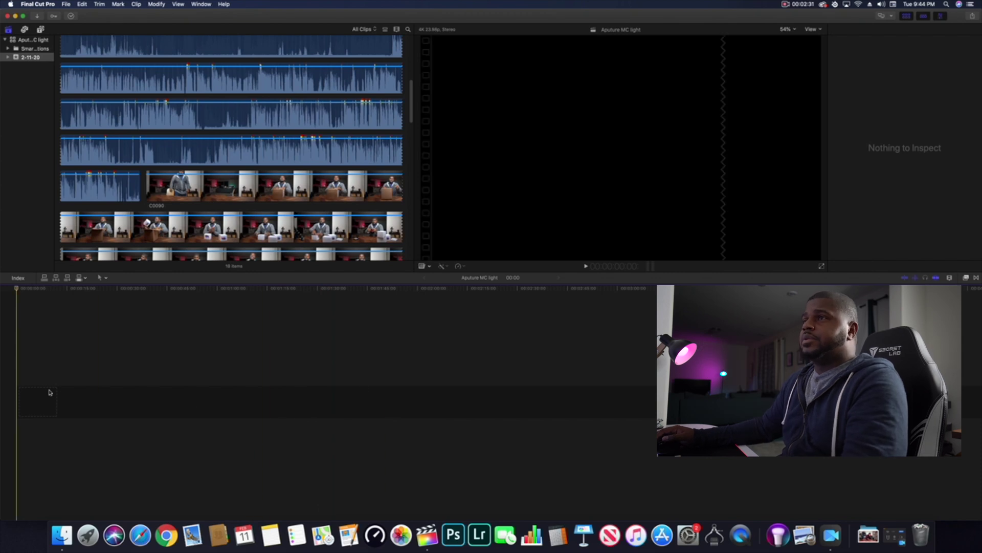
pyautogui.moveTo(272, 188); pyautogui.dragTo(31, 390)
pyautogui.press('super+4')
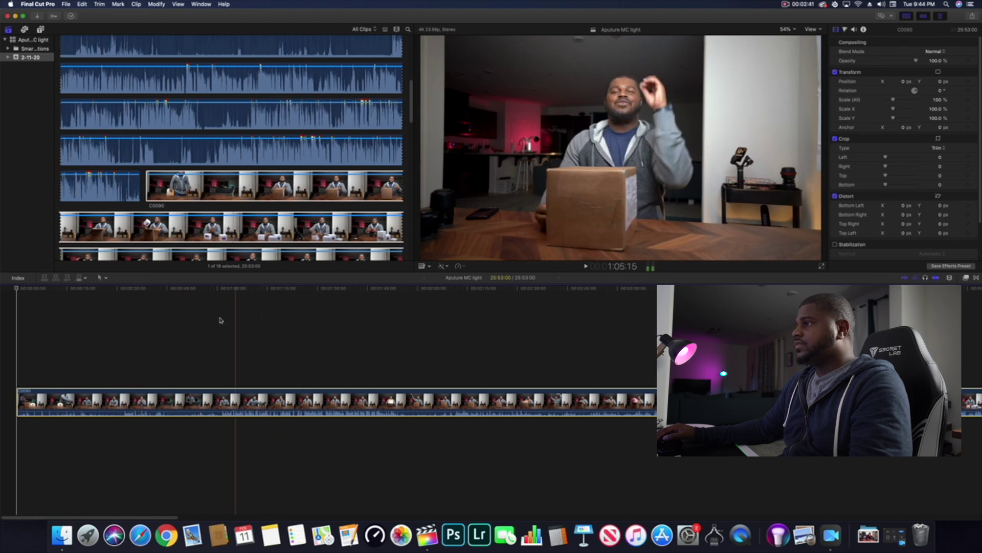
pyautogui.press('Delete')
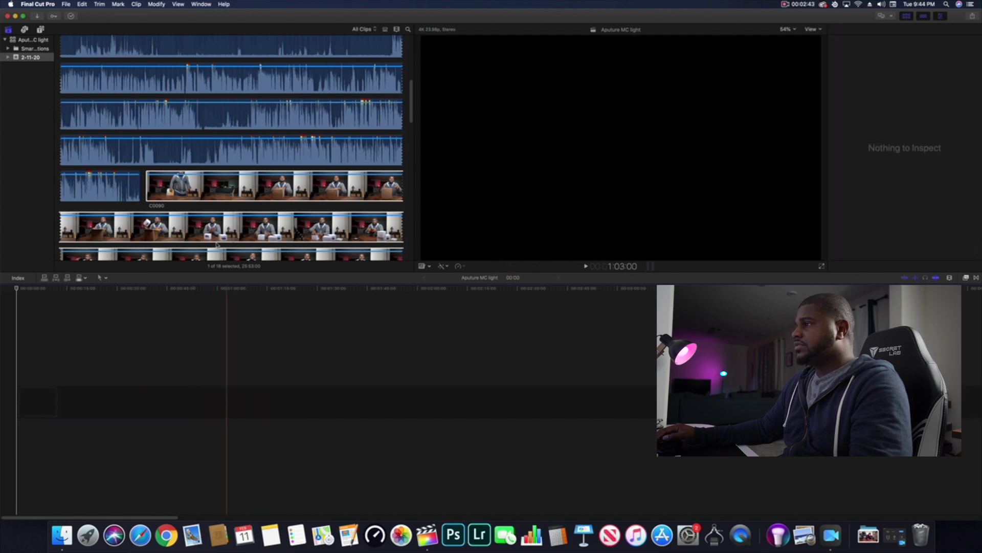
# Append the whole C0090 clip to the empty Aputure MC light timeline and go back to its beginning
pyautogui.click(190, 220)
pyautogui.press('e')
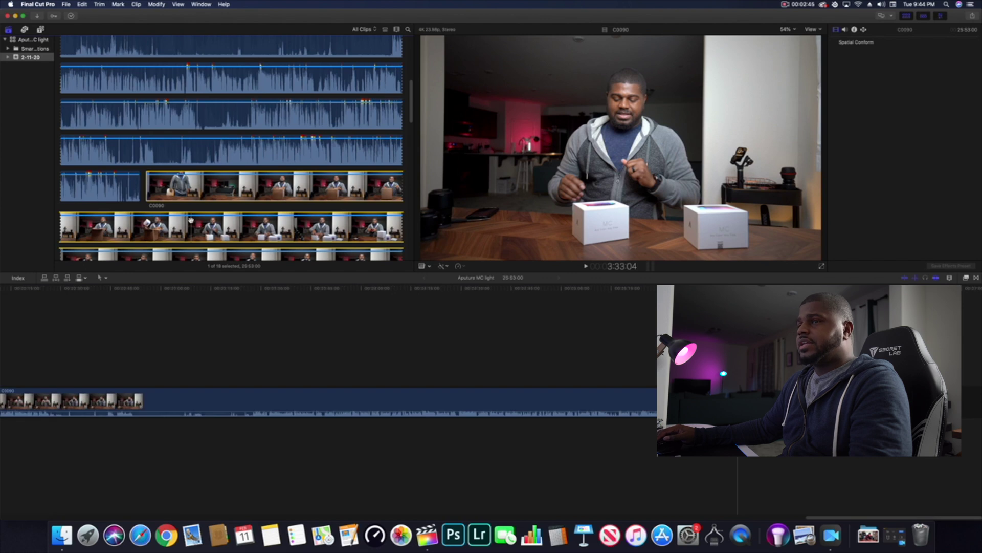
pyautogui.press('Home')
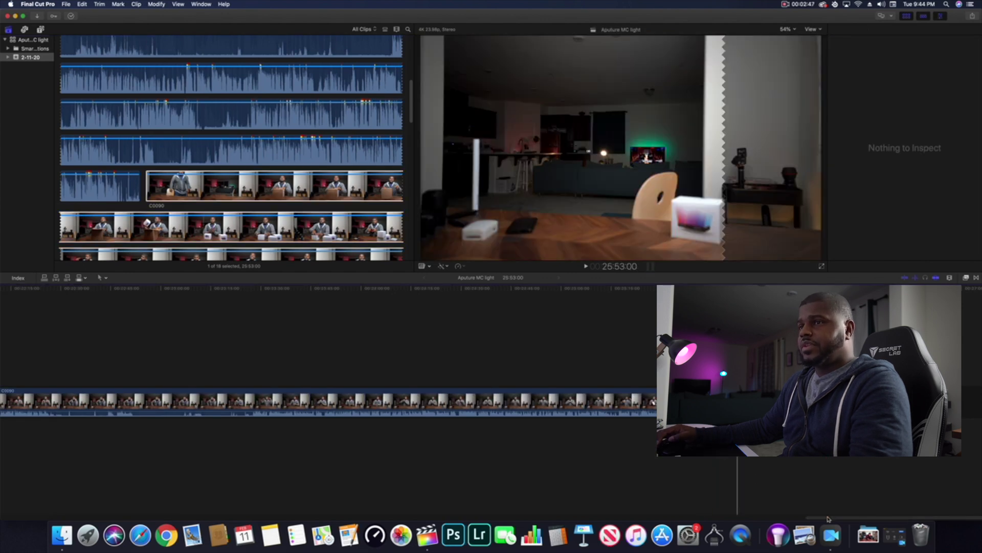
# Check the clip list in the timeline index, close it, and return the playhead to the start of the project
pyautogui.press('space')
pyautogui.click(12, 281)
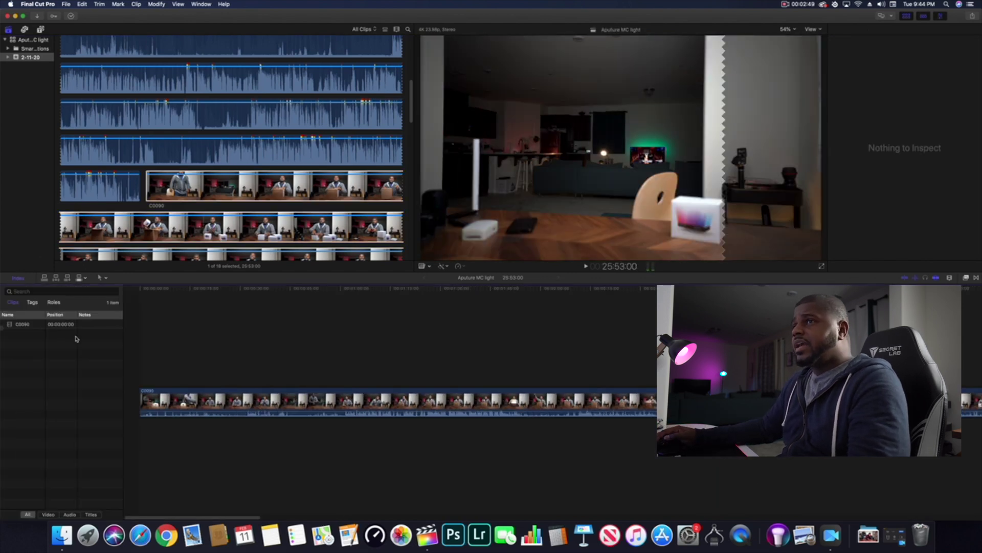
pyautogui.click(17, 279)
pyautogui.press('space')
pyautogui.press('Home')
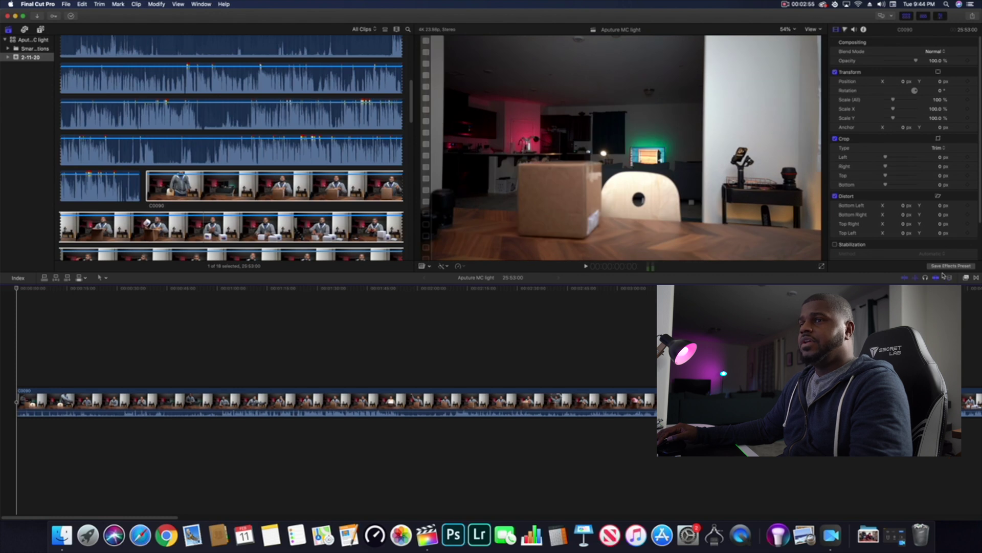
# Enlarge the clip height in the timeline and zoom in on the C0090 clip to show more filmstrip and waveform detail
pyautogui.hotkey('ctrl', 'alt', 'Up')
pyautogui.hotkey('ctrl', 'alt', 'Up')
pyautogui.hotkey('ctrl', 'alt', 'Up')
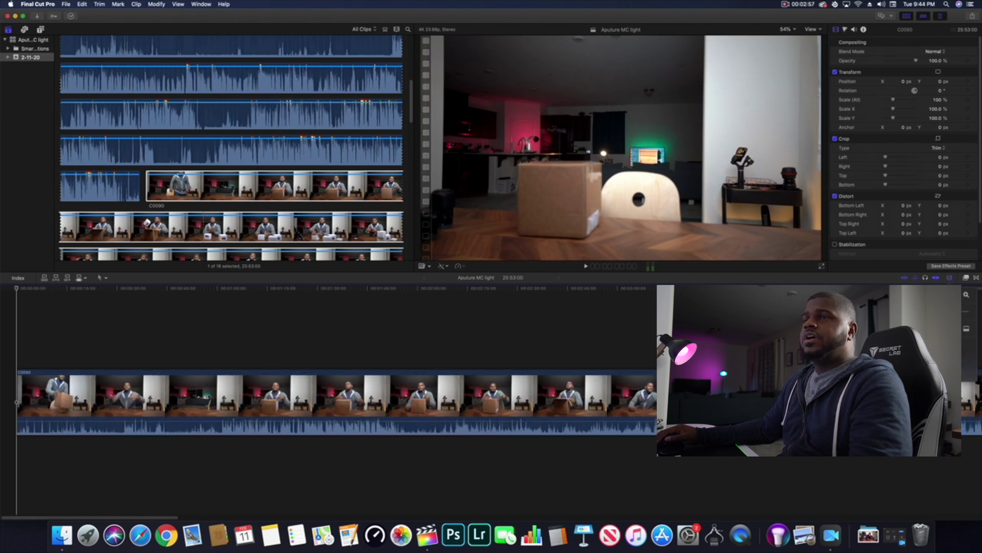
pyautogui.press('super+equal')
pyautogui.press('super+equal')
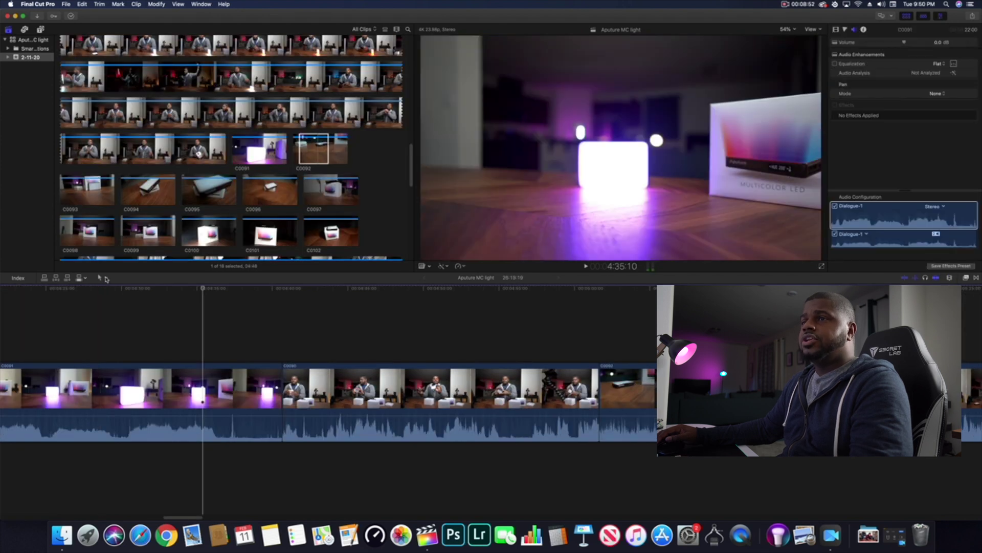
# Try out the Blade and Zoom tools over the timeline clips and return to the Select tool
pyautogui.click(102, 278)
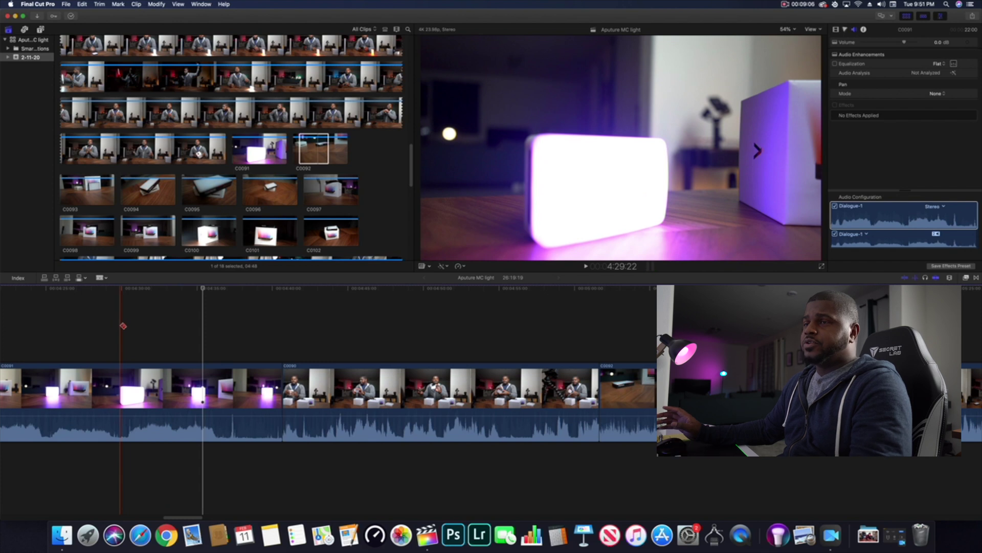
pyautogui.press('z')
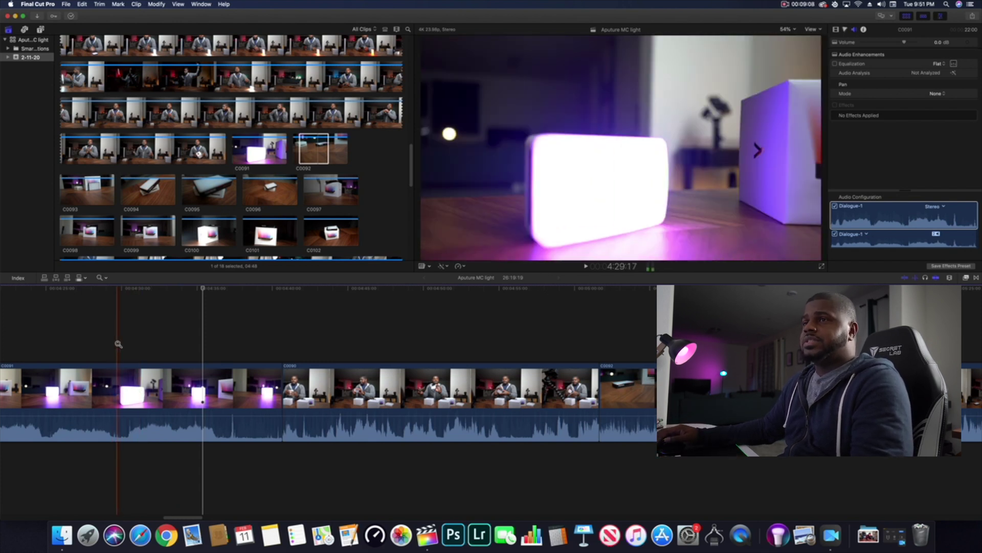
pyautogui.press('a')
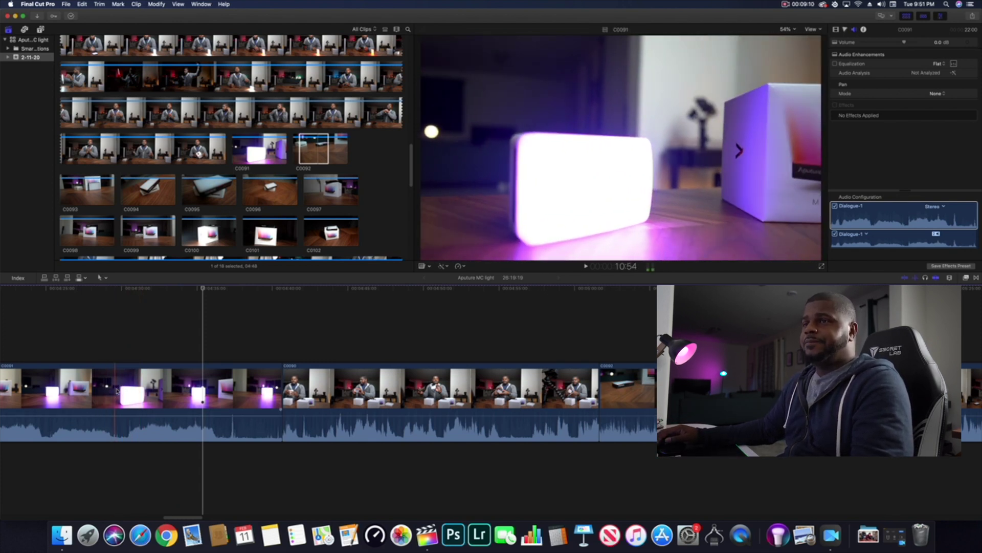